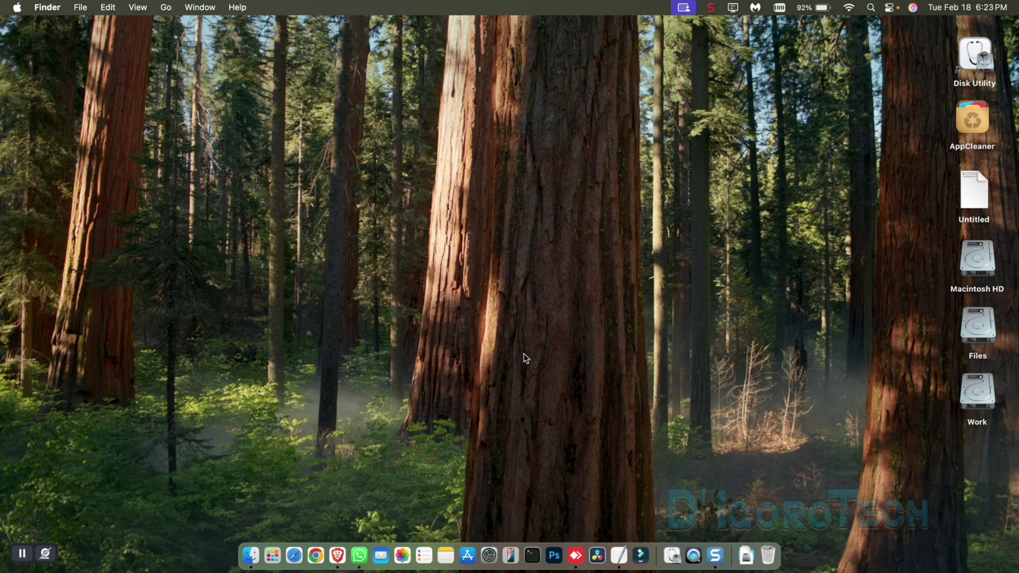
Search for 'disk' in Spotlight, then in Launchpad, to bring up Disk Utility
key(super+space)
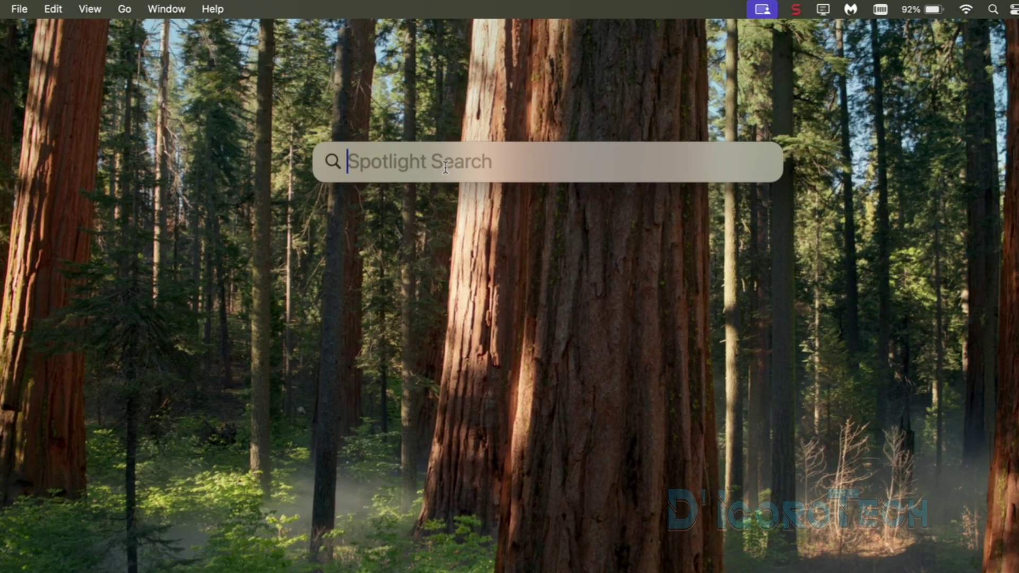
text(disk)
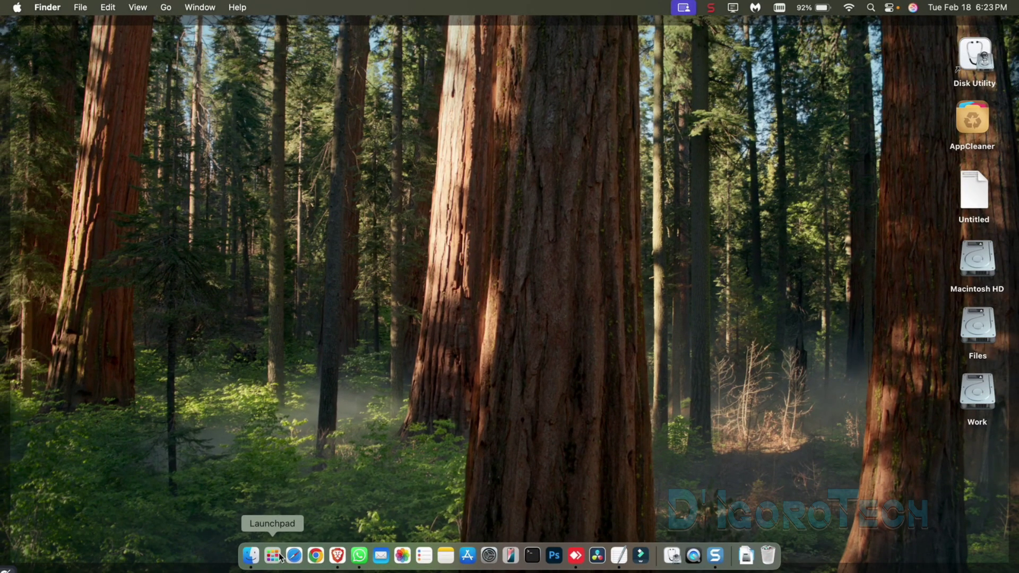
click(273, 555)
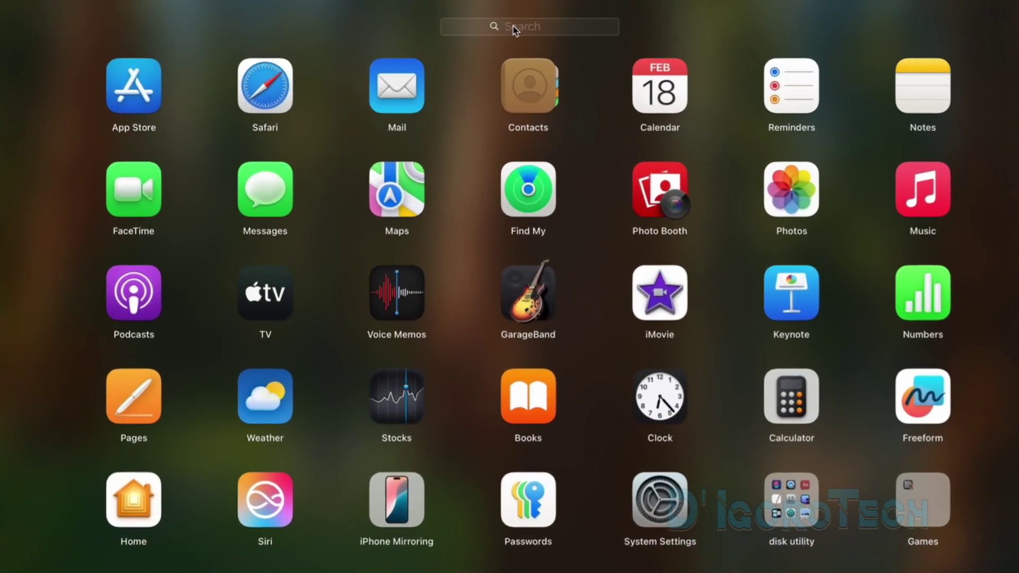
click(514, 29)
text(disk)
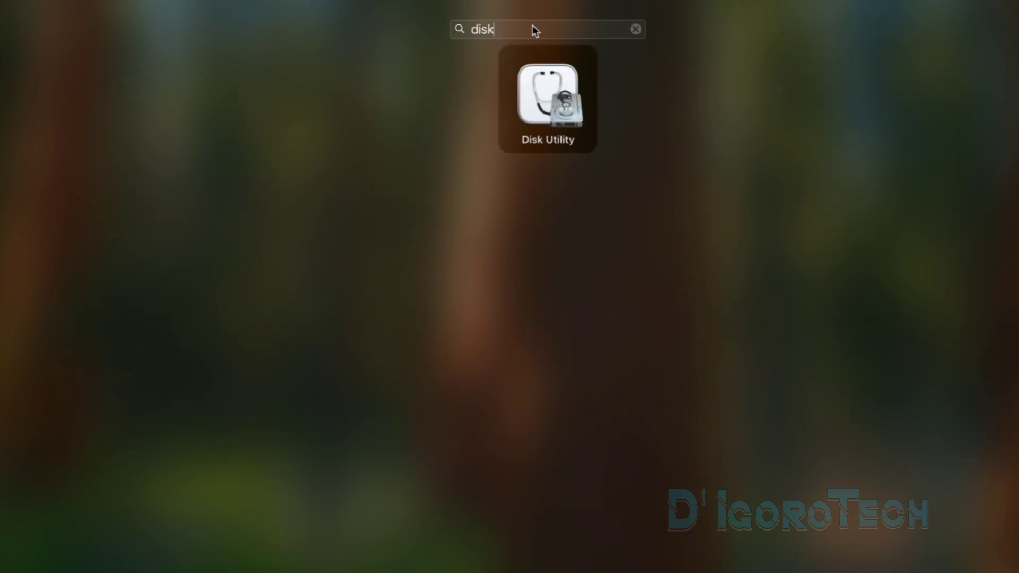
Launch Disk Utility and view the Macintosh HD, Files and Work volume details
click(542, 112)
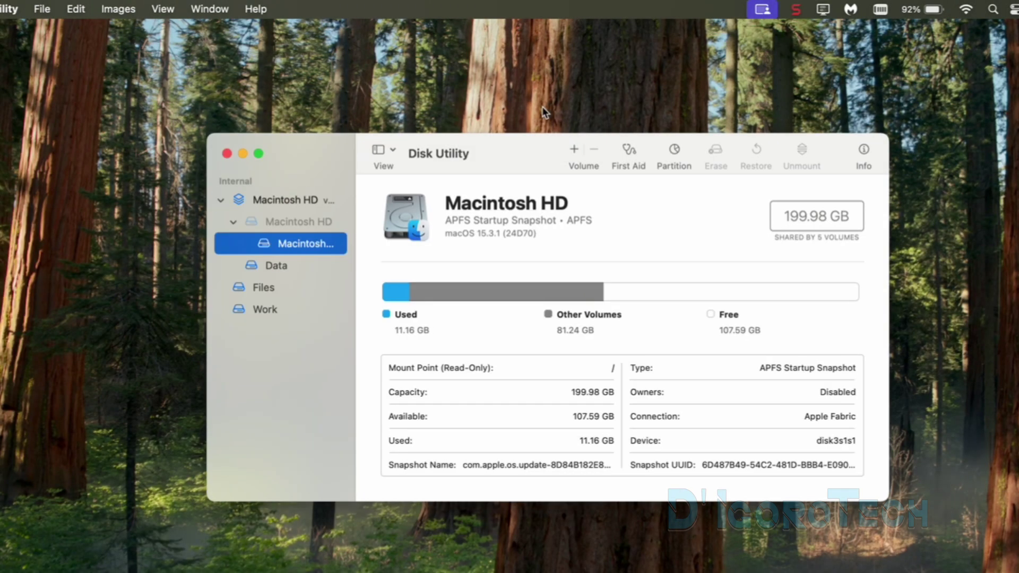
click(285, 205)
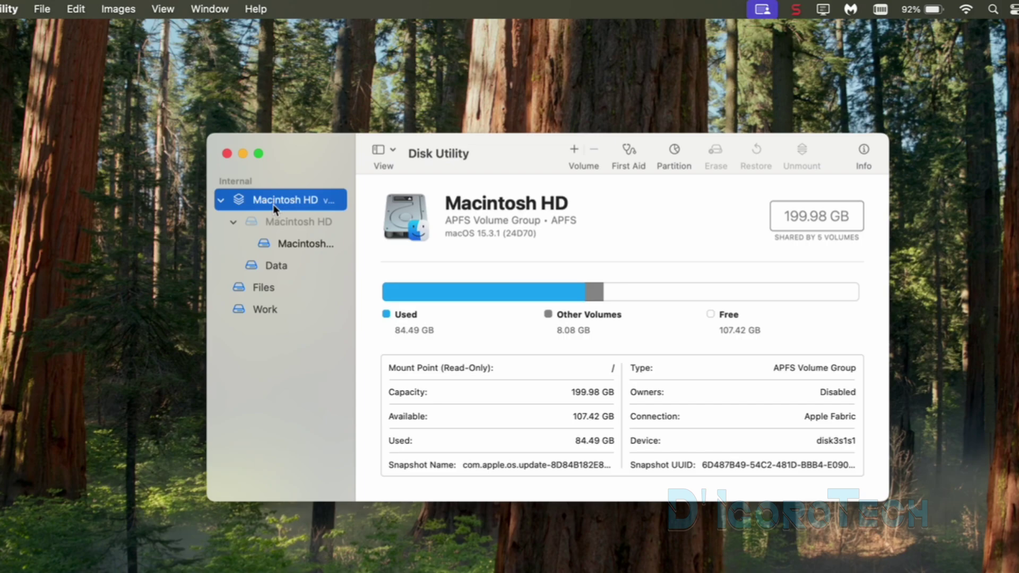
click(263, 288)
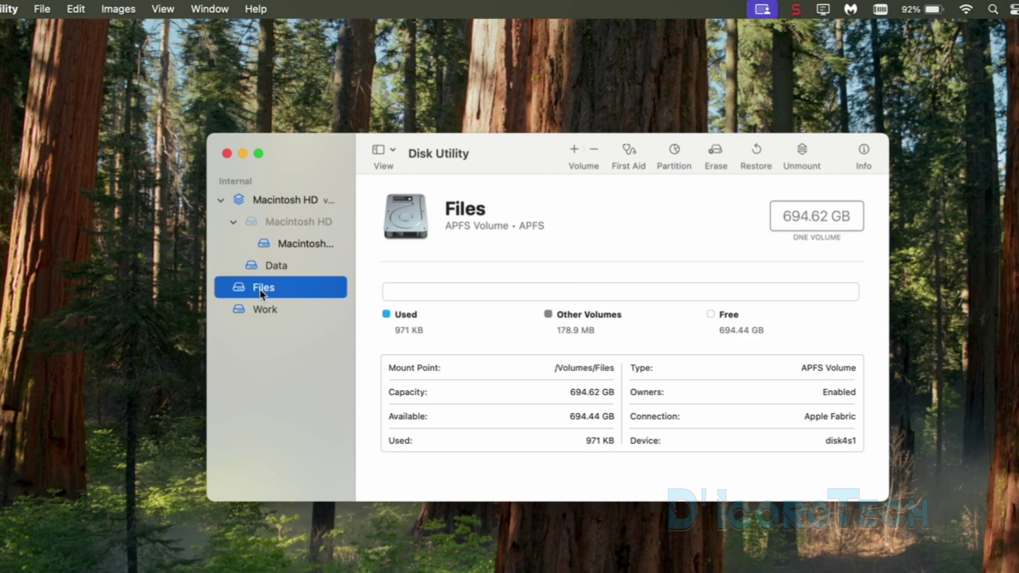
click(234, 223)
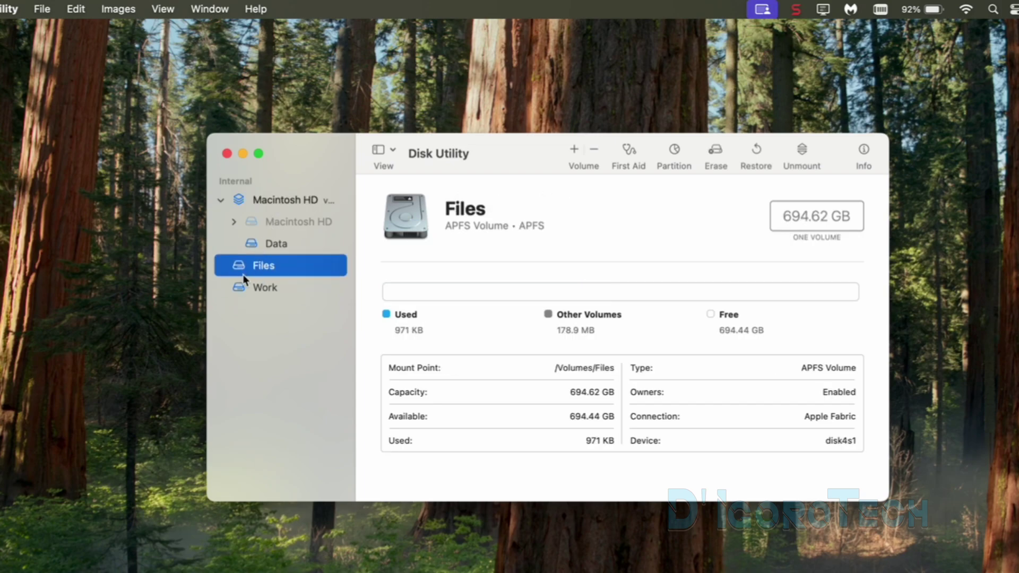
click(256, 281)
Collapse the Macintosh HD group's nested volumes and compare Files and Work, ending on Files
click(234, 222)
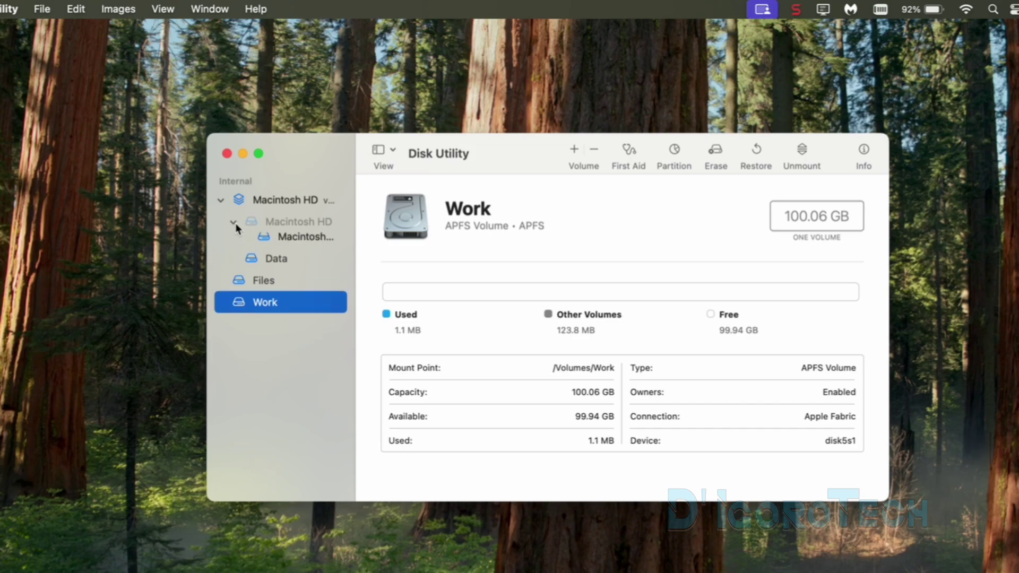
click(234, 222)
click(222, 202)
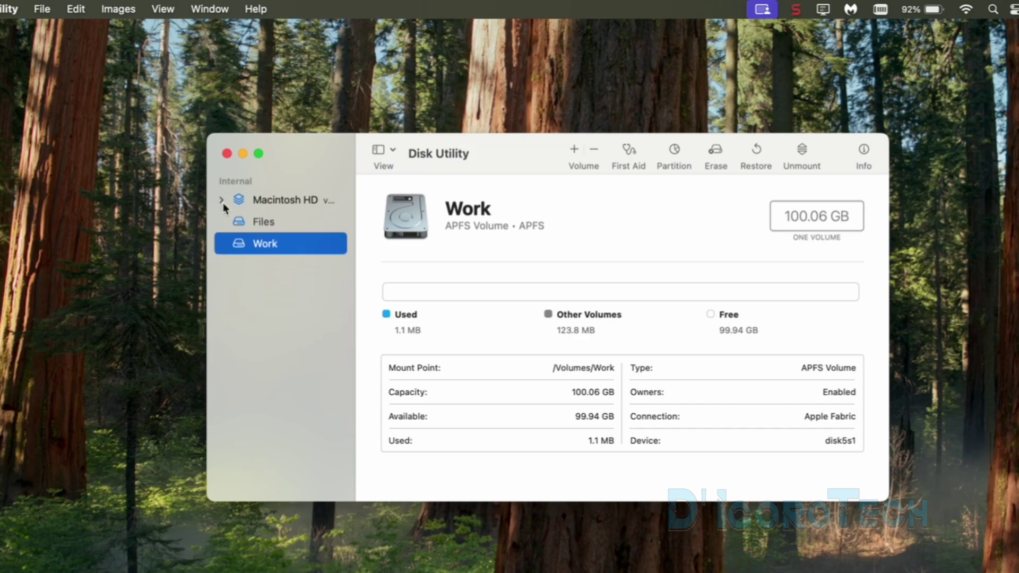
click(252, 205)
click(255, 223)
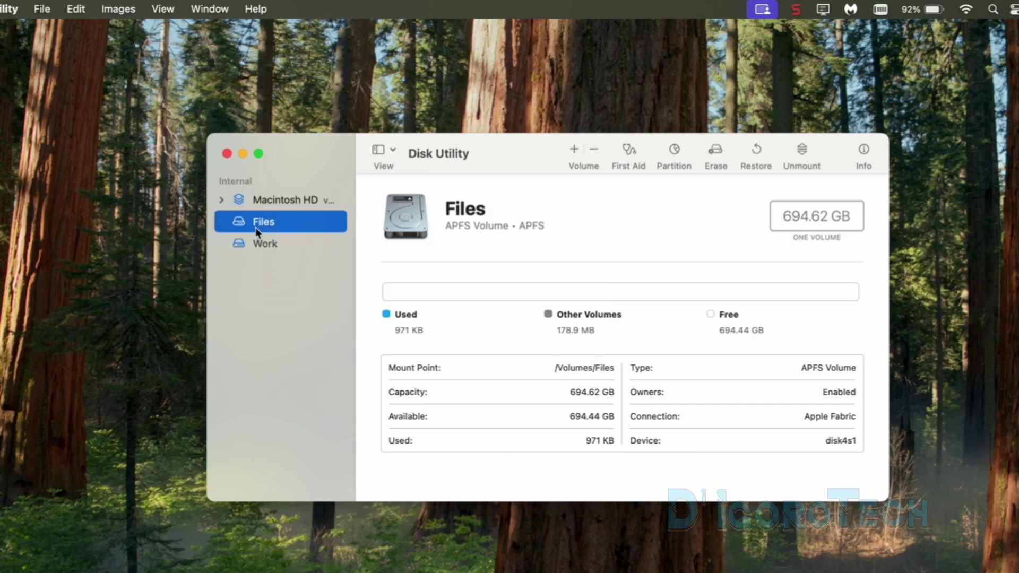
click(260, 244)
click(260, 223)
click(262, 242)
click(266, 225)
Open the partition pie chart, compare Work 100 GB, Files 695 GB and Macintosh HD 200 GB, ending on Work
click(675, 160)
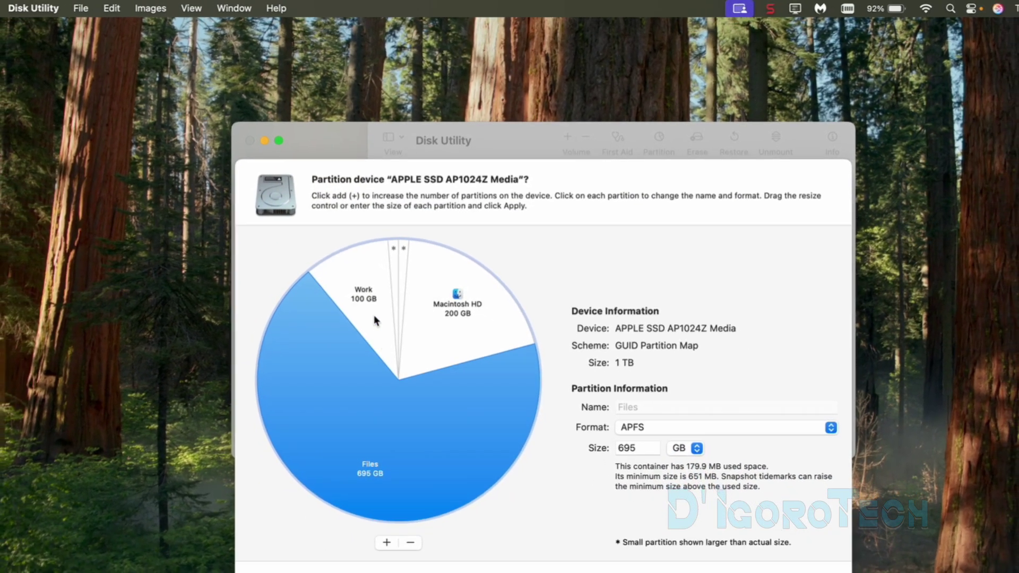
click(367, 336)
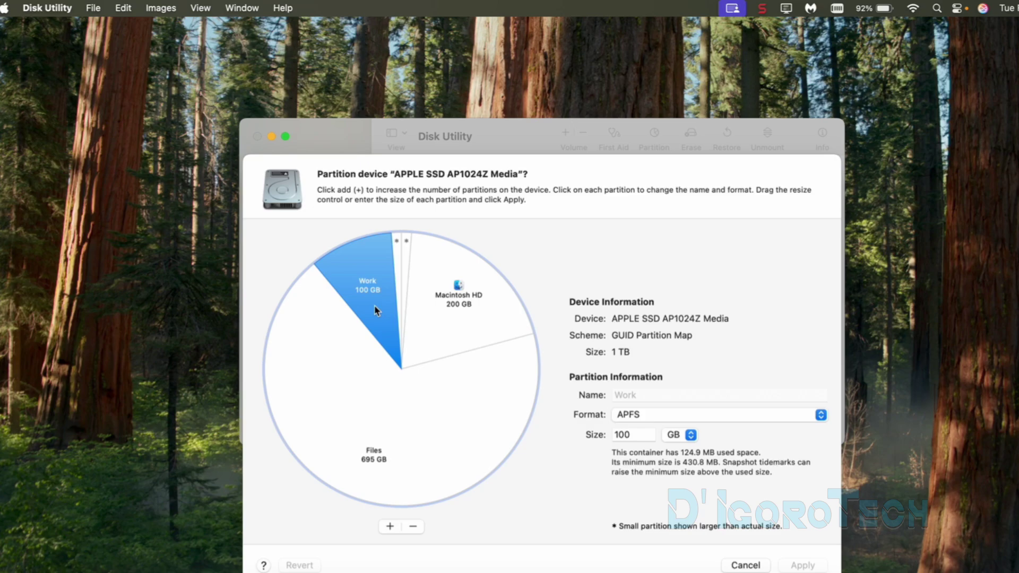
click(409, 454)
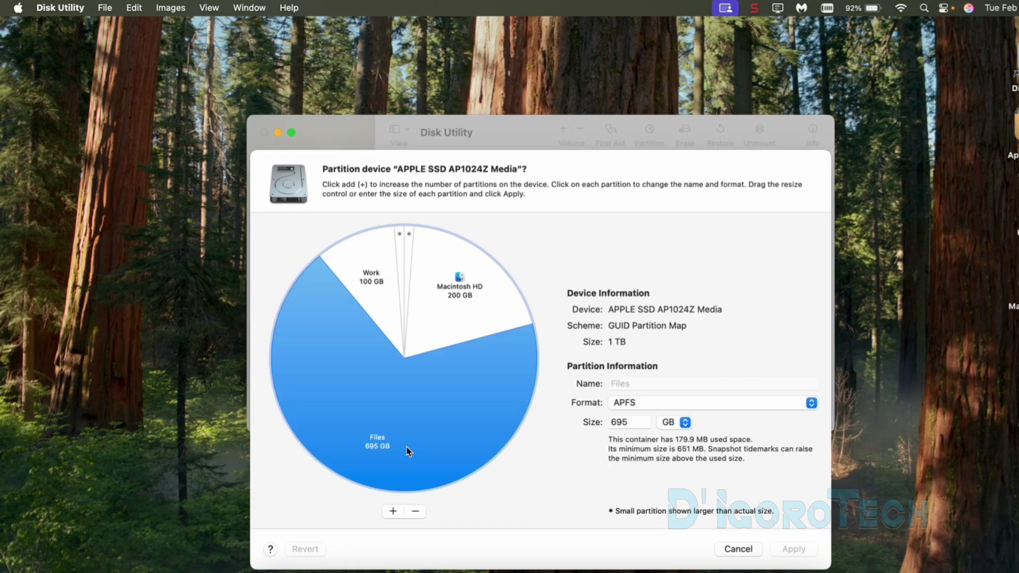
click(458, 323)
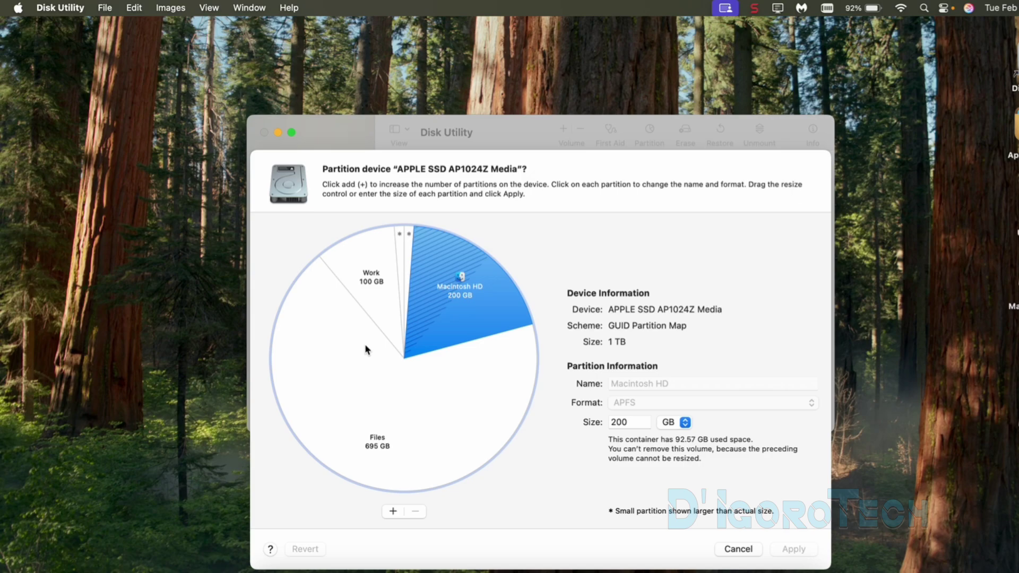
click(359, 370)
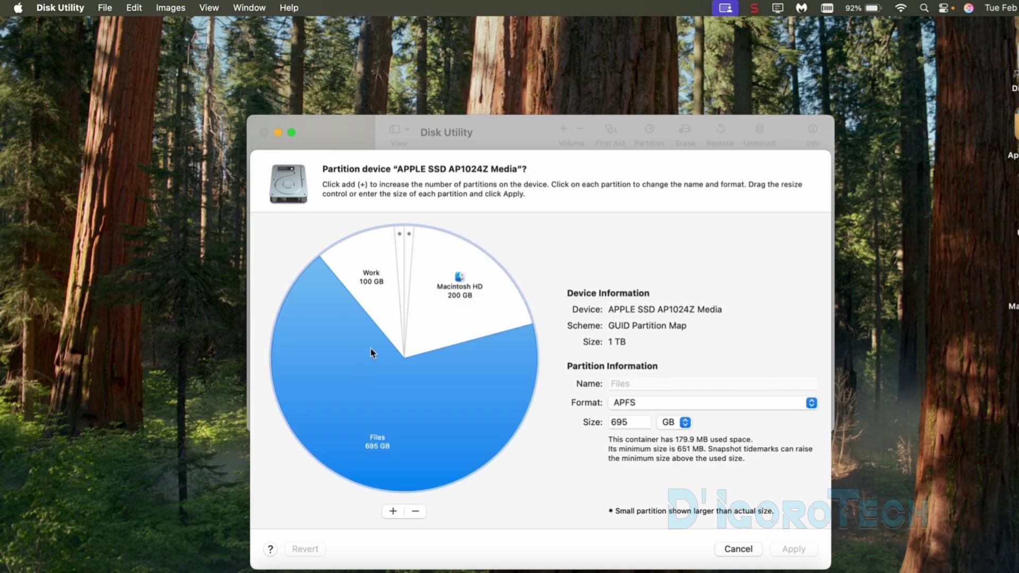
click(380, 304)
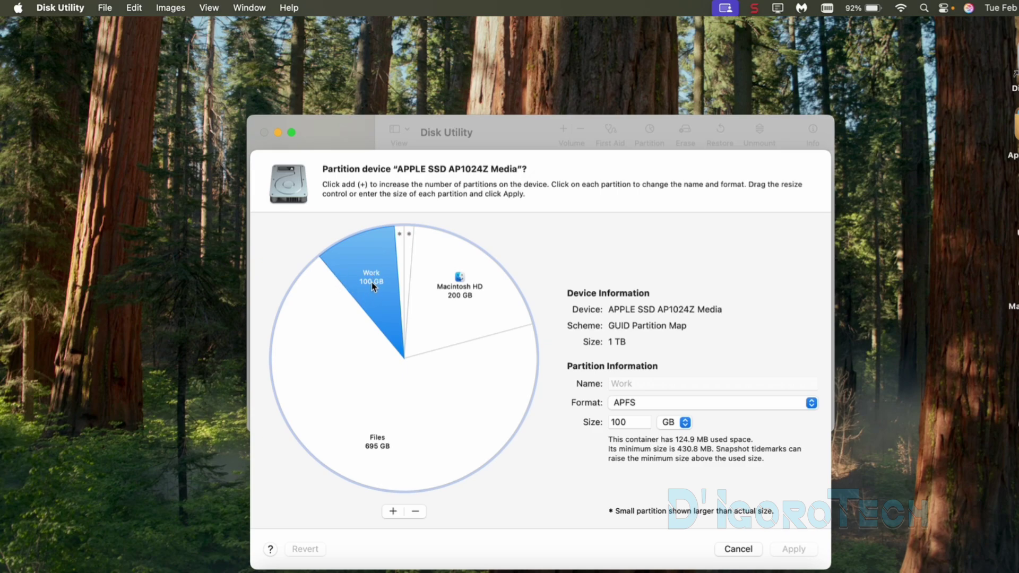
click(416, 512)
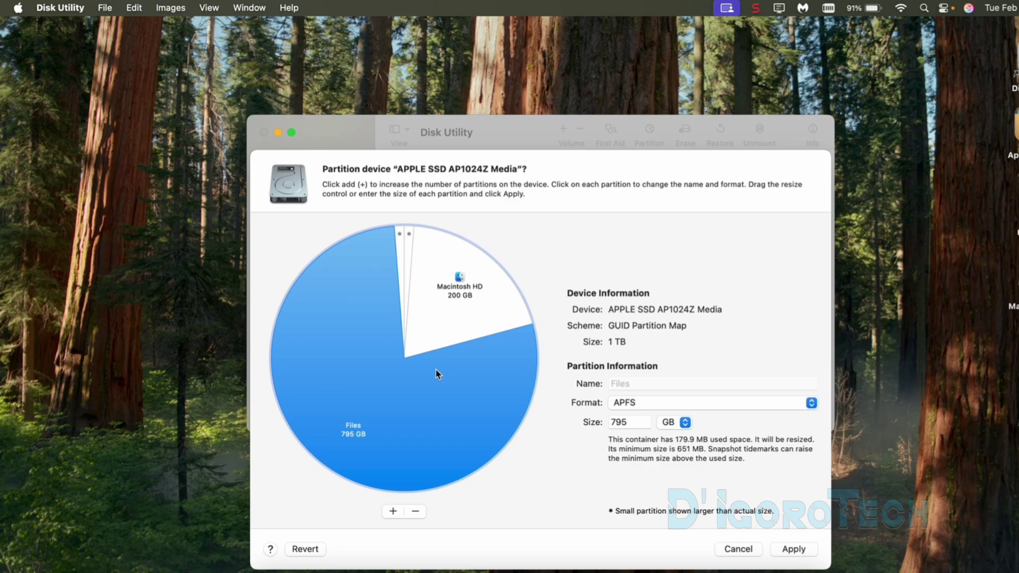
click(460, 322)
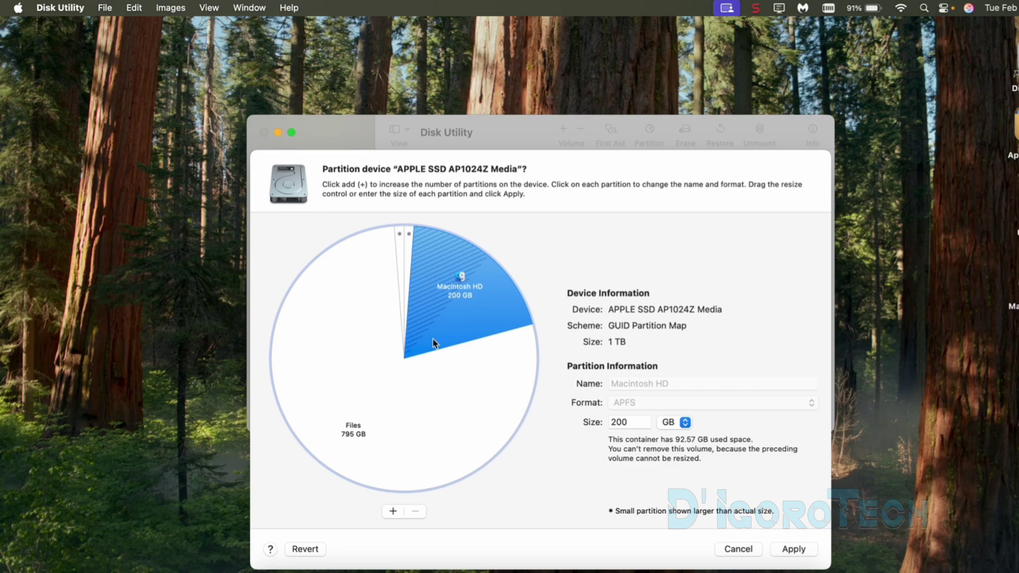
click(363, 436)
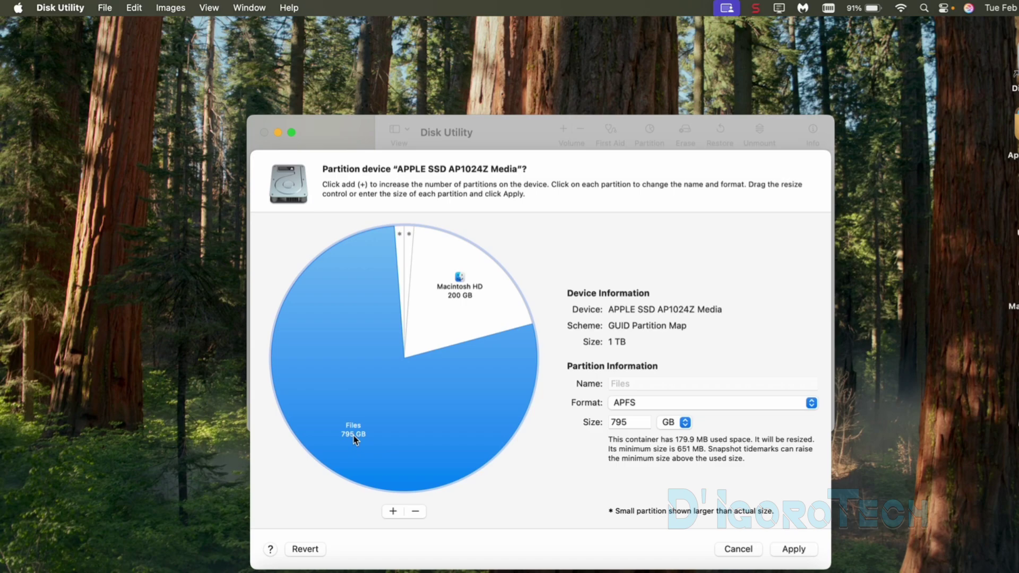
Remove the Files partition, then check both small containers and the 995 GB Macintosh HD
click(416, 512)
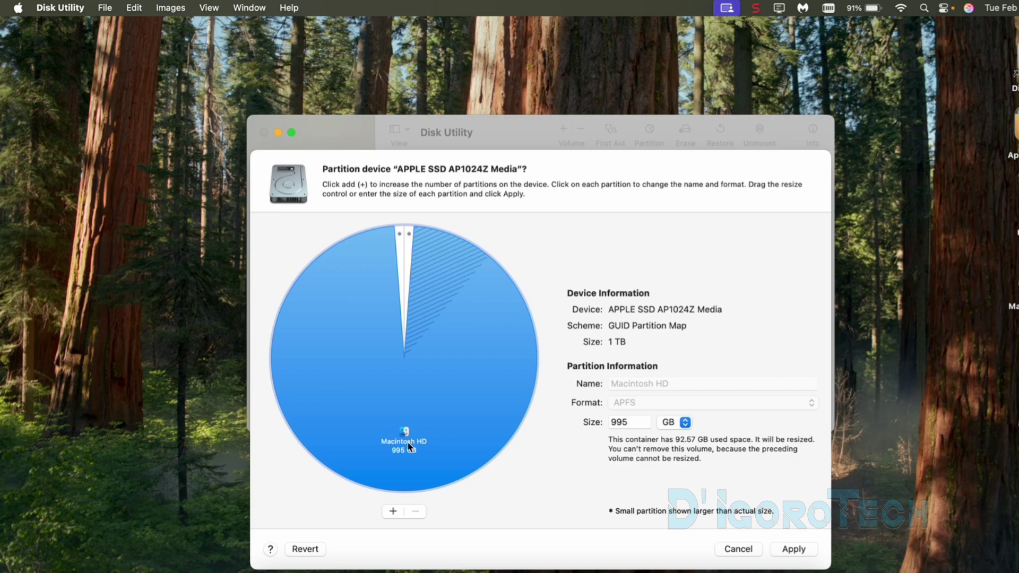
click(406, 260)
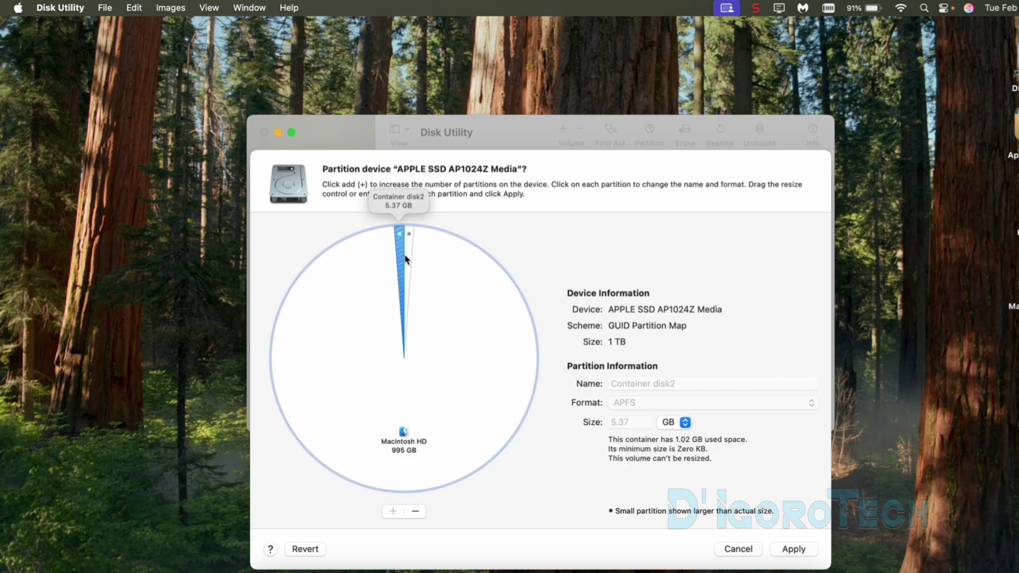
click(409, 259)
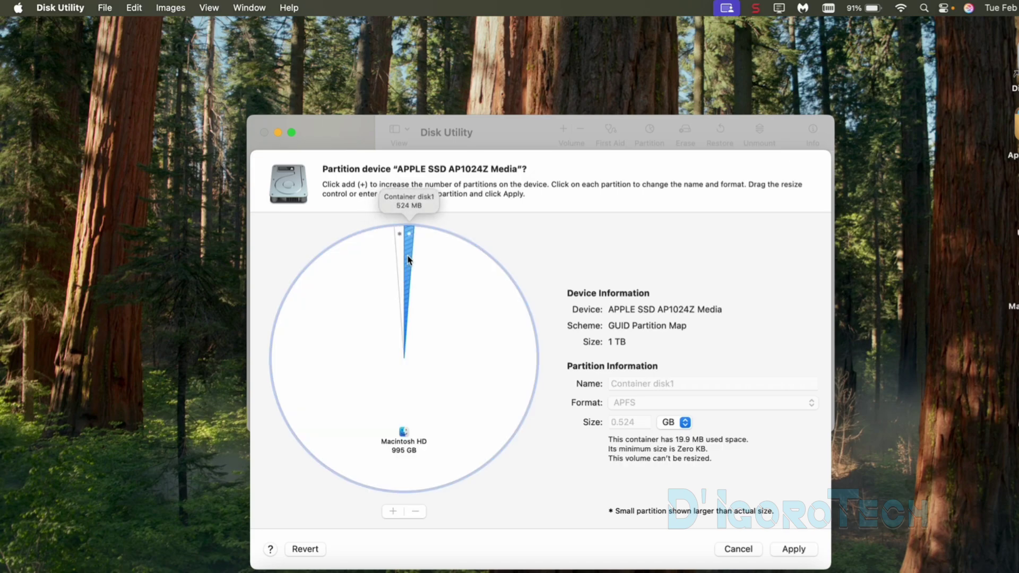
click(394, 414)
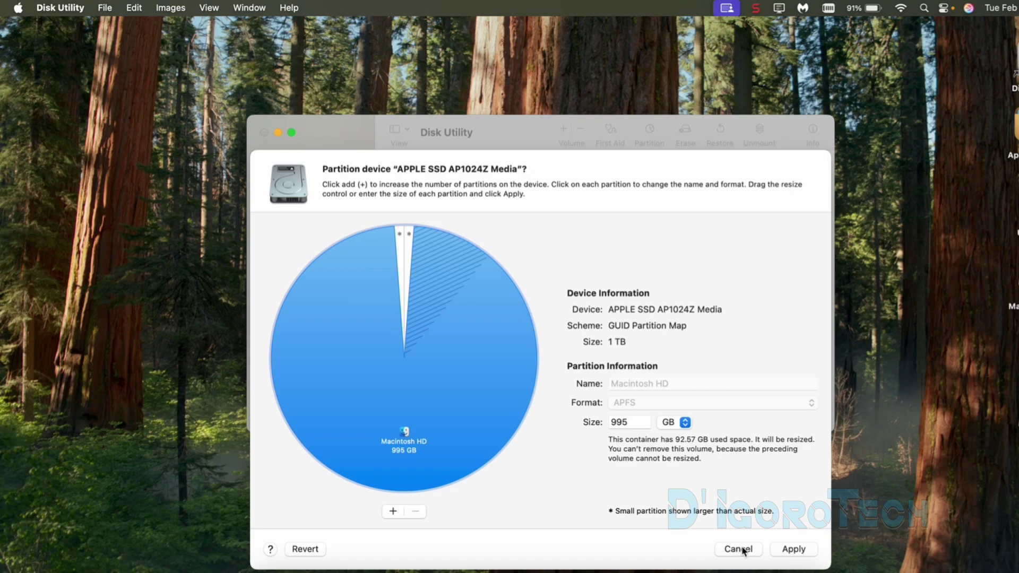
Apply the merged layout and confirm deleting Work and Files in the Partition sheet
click(795, 553)
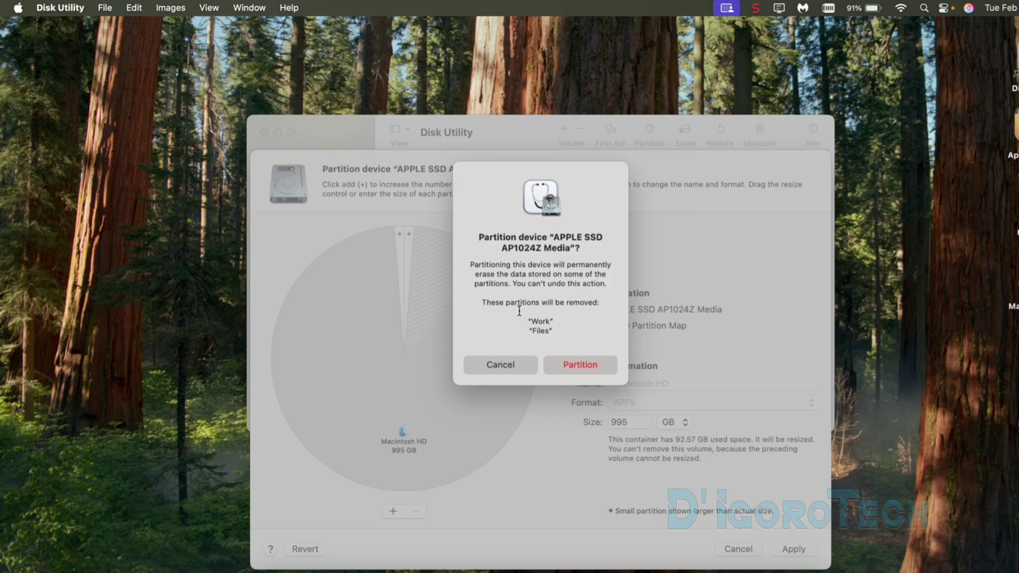
drag(535, 321, 553, 333)
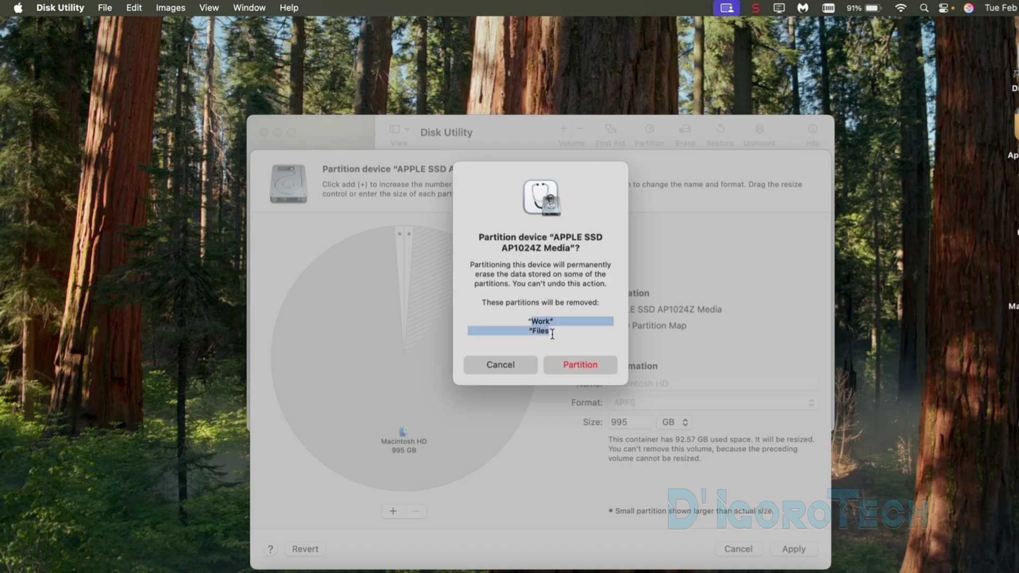
click(552, 334)
click(576, 366)
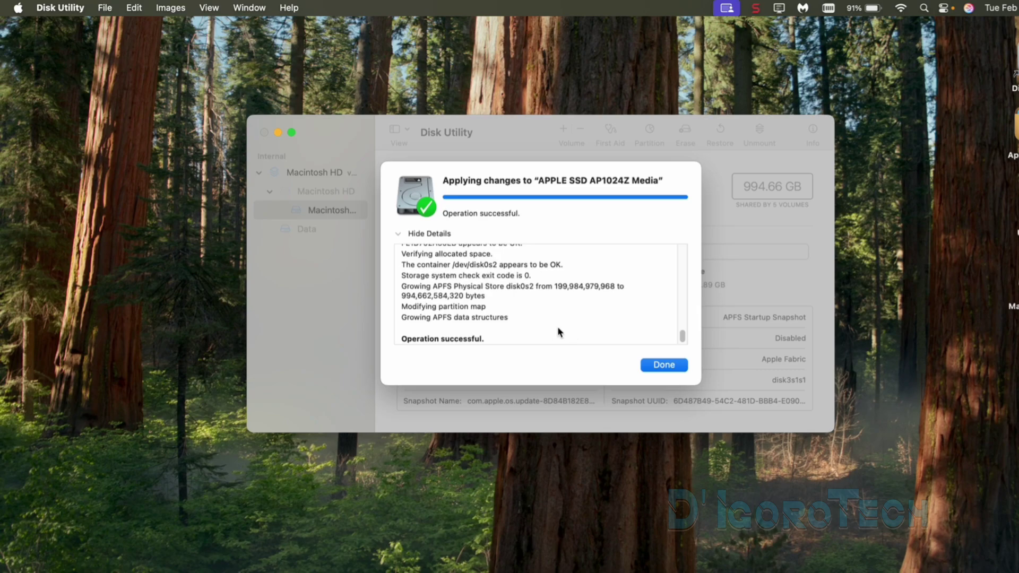
Review the 'Operation successful' log, hiding and reshowing the details
drag(444, 214, 524, 216)
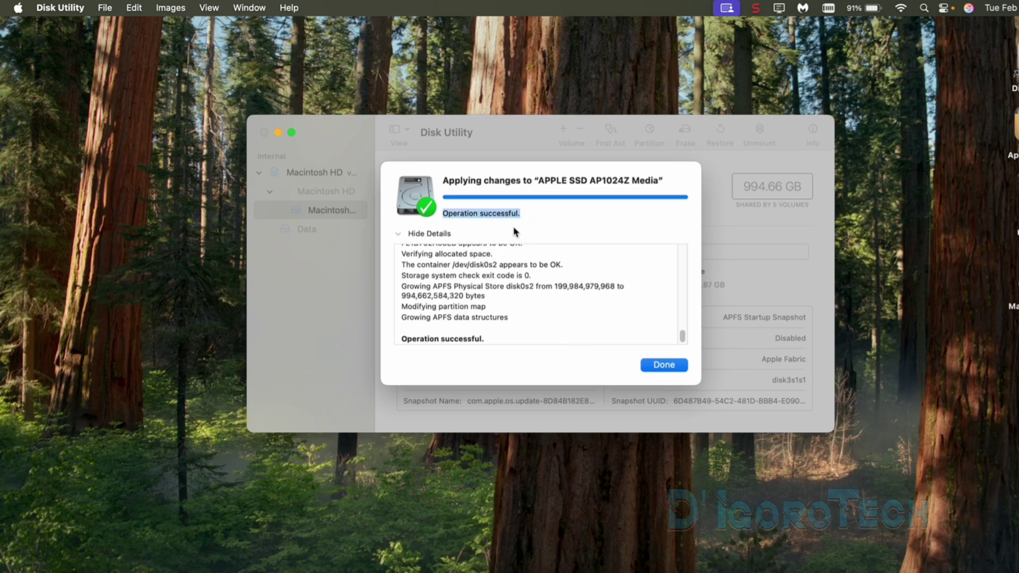
click(444, 234)
click(420, 295)
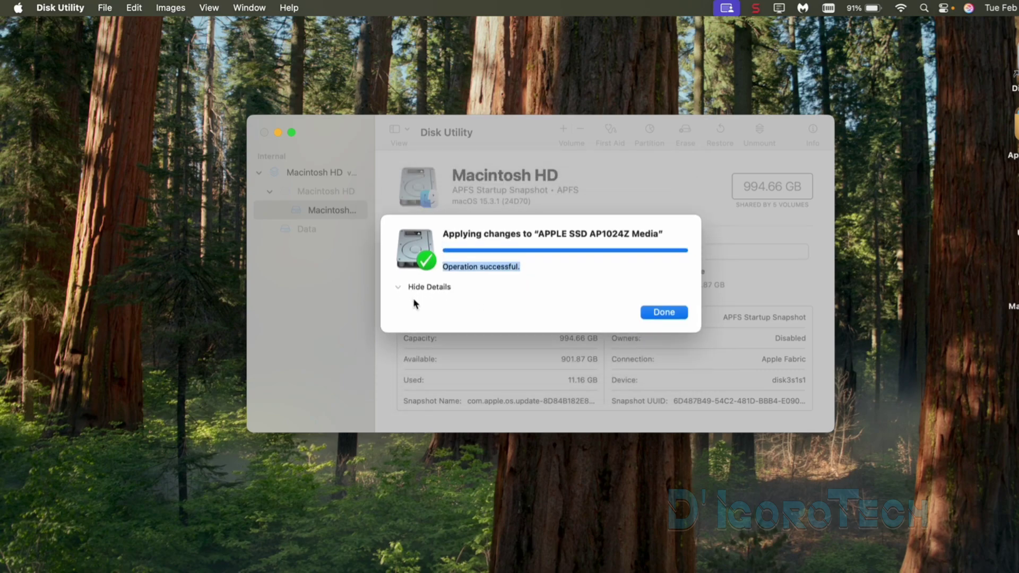
mouse_move(681, 335)
mouse_down()
mouse_move(686, 220)
mouse_move(681, 337)
mouse_up()
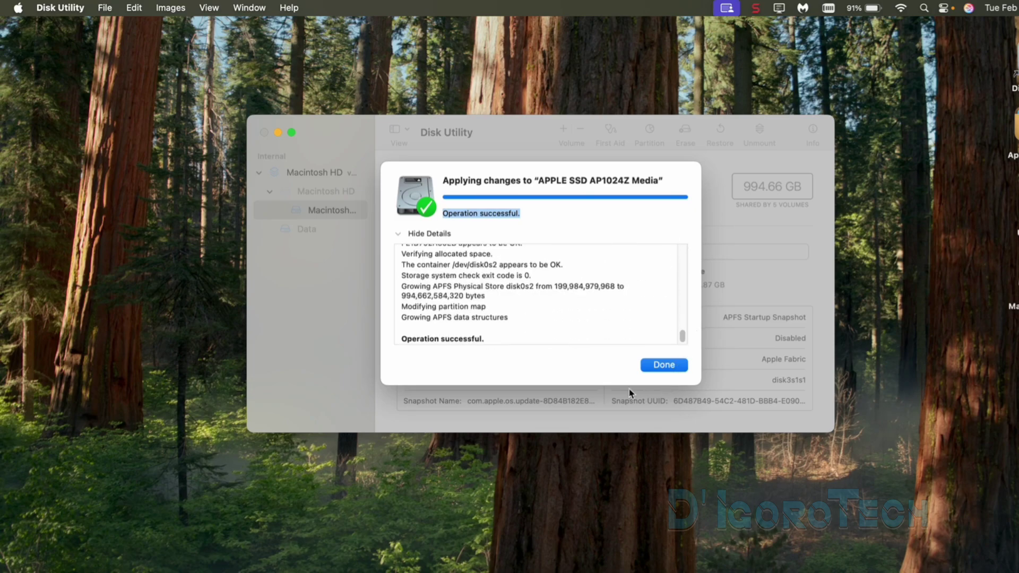
Close the report and confirm Macintosh HD shows 994.66 GB capacity, 901.87 GB available
click(661, 365)
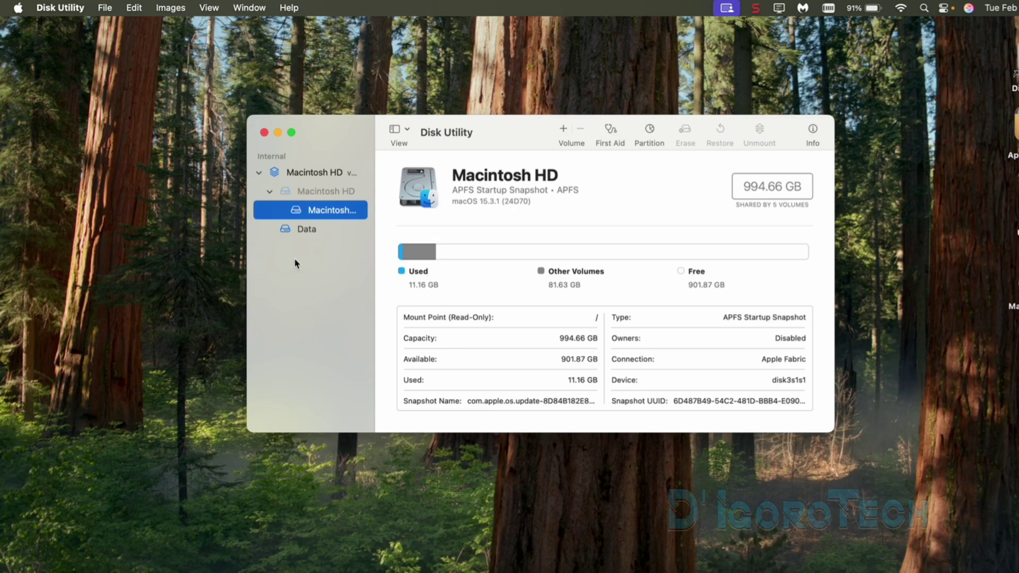
click(278, 172)
click(260, 175)
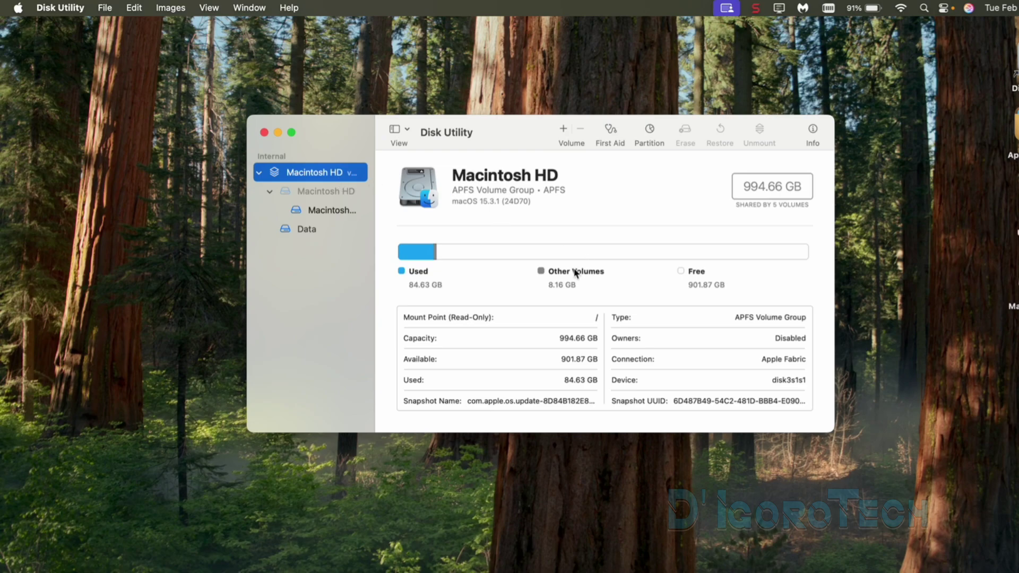
drag(743, 186, 817, 190)
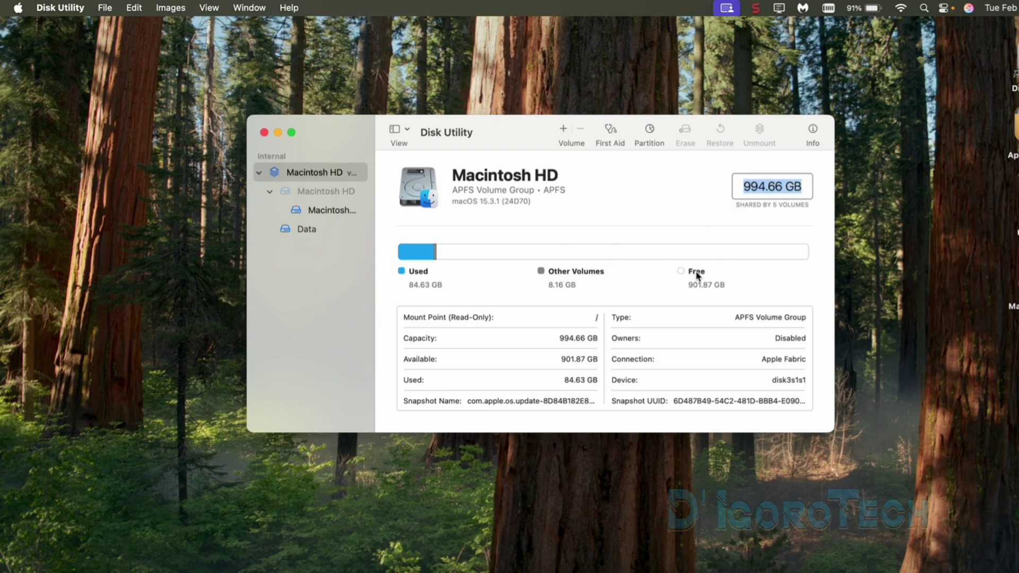
click(561, 340)
double_click(572, 340)
triple_click(569, 359)
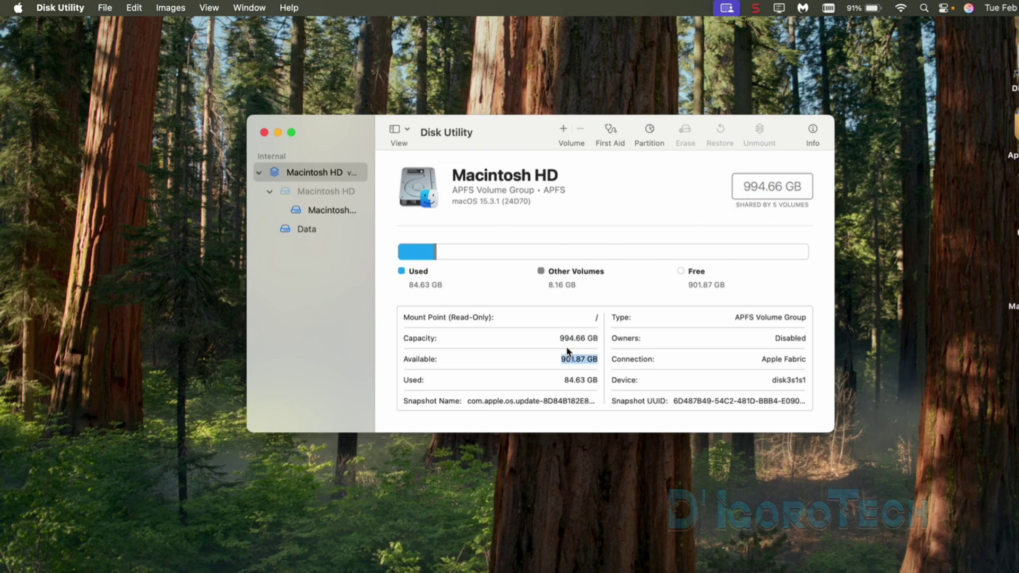